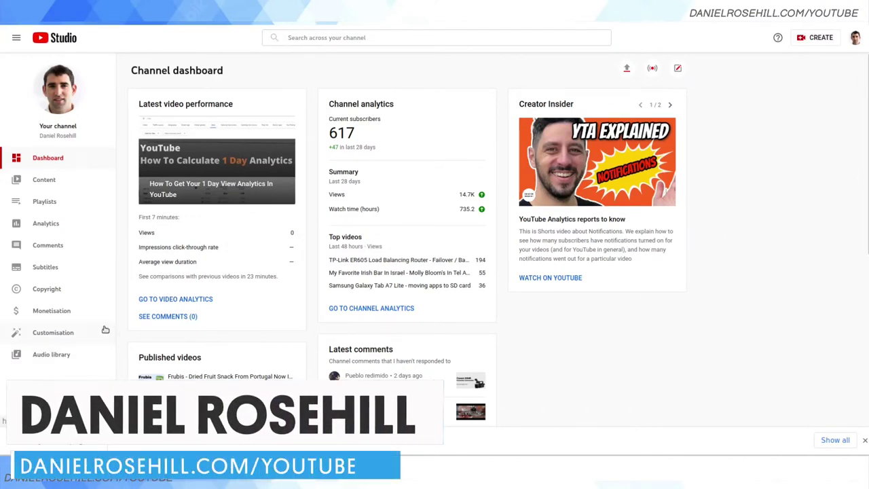
# Open Channel analytics from the sidebar to see 14,657 views over the last 28 days
pyautogui.click(93, 231)
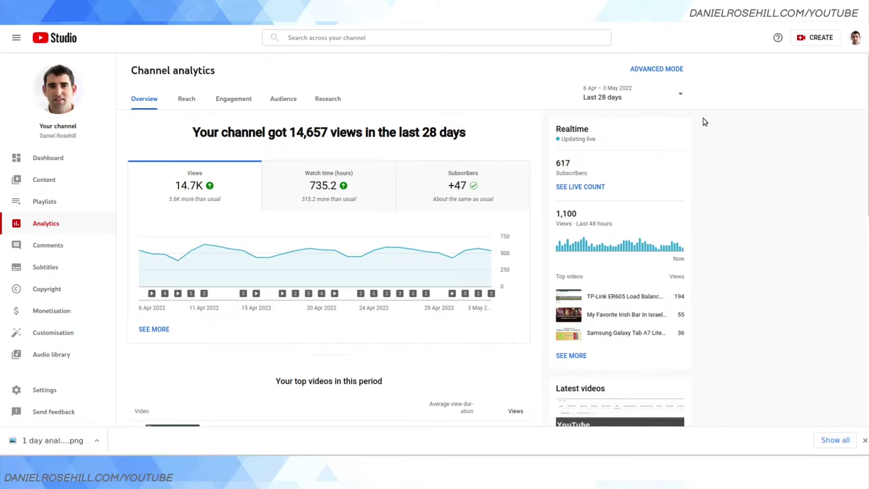
# Switch to advanced mode and break the report down by date, listing daily views and watch time
pyautogui.click(664, 78)
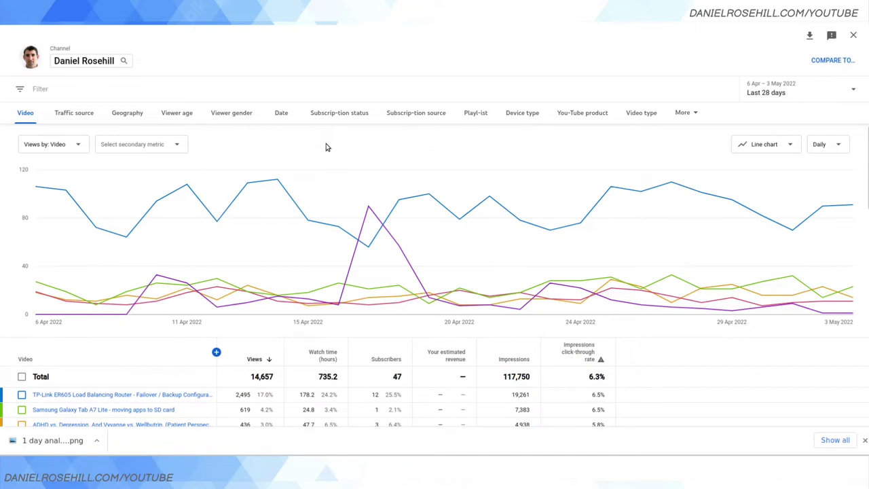
pyautogui.click(273, 117)
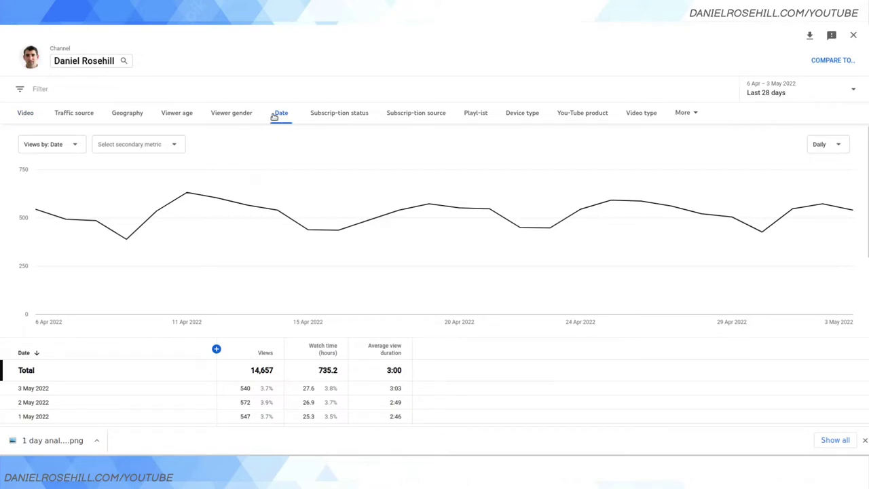
# Change the reporting period from Last 28 days to 2022 (1 Jan – 3 May)
pyautogui.click(786, 96)
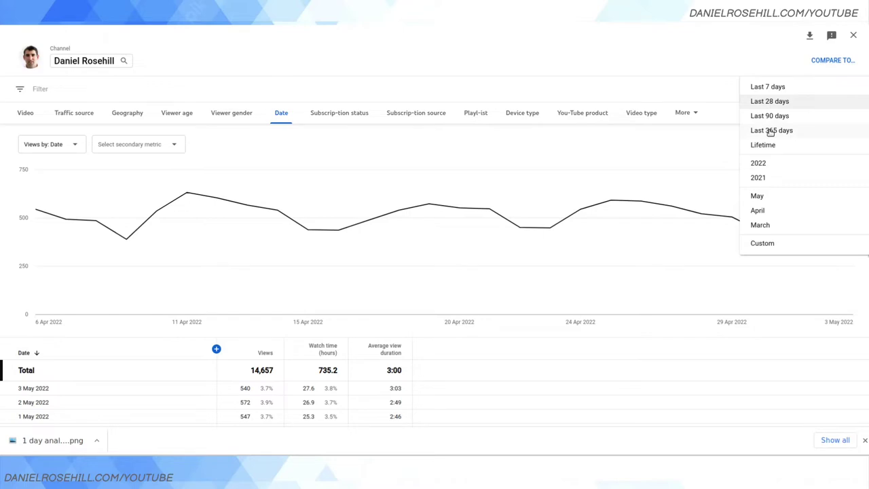
pyautogui.click(761, 165)
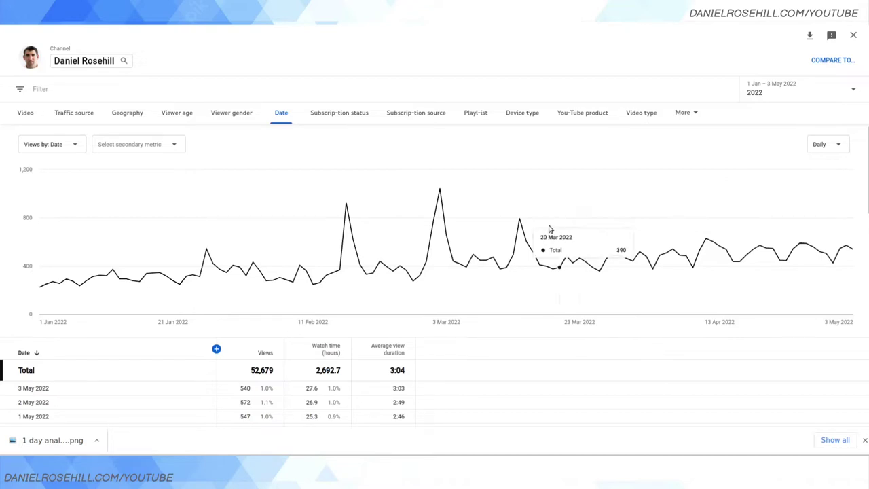
pyautogui.scroll(-1, 524, 243)
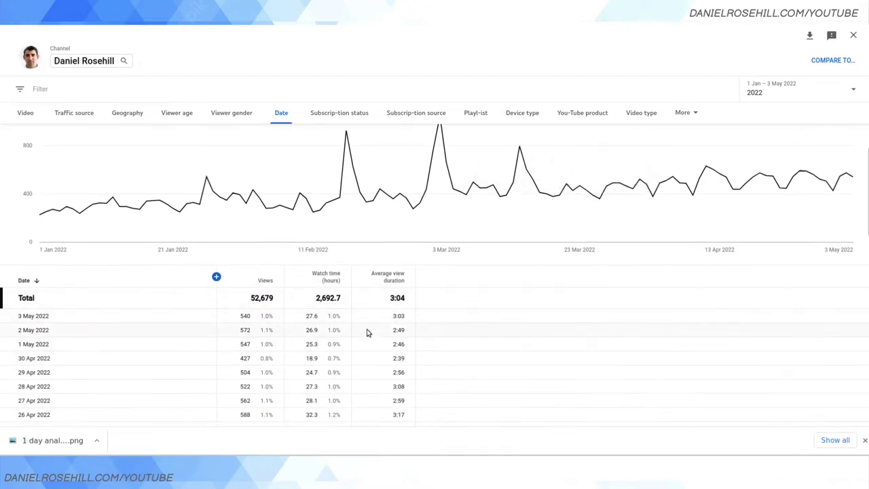
pyautogui.scroll(1, 369, 318)
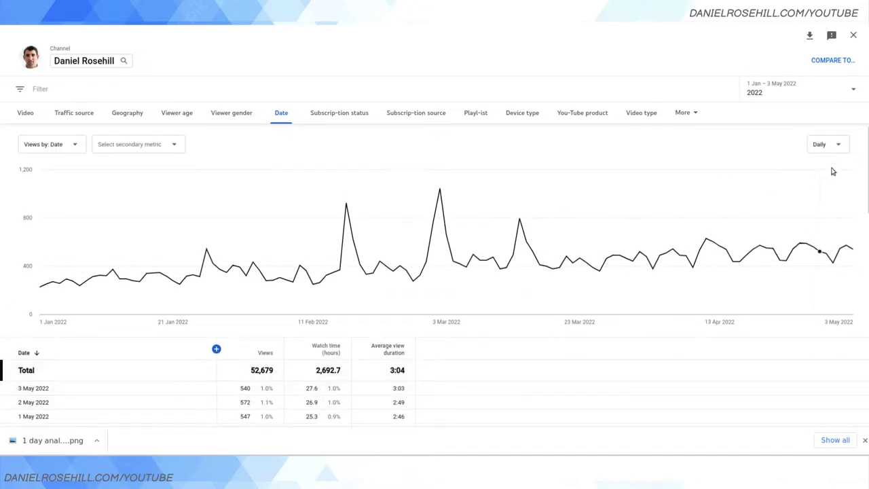
# Change the chart interval from Daily to Monthly
pyautogui.click(831, 145)
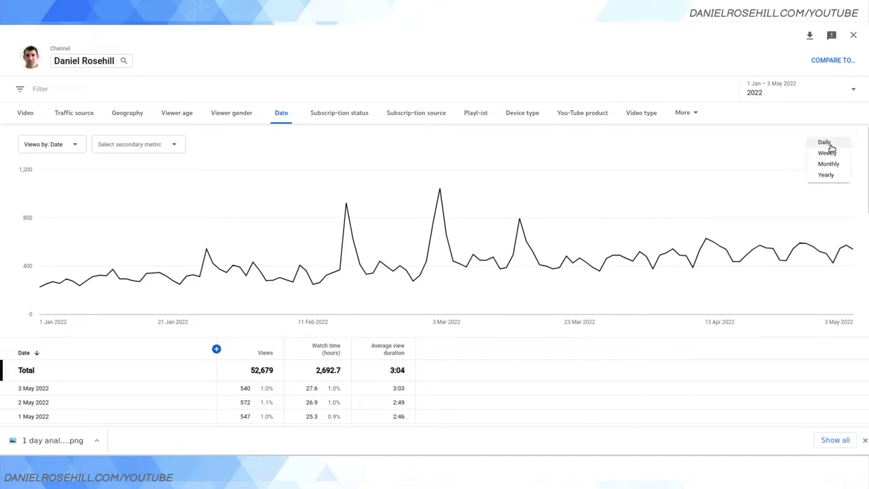
pyautogui.click(832, 164)
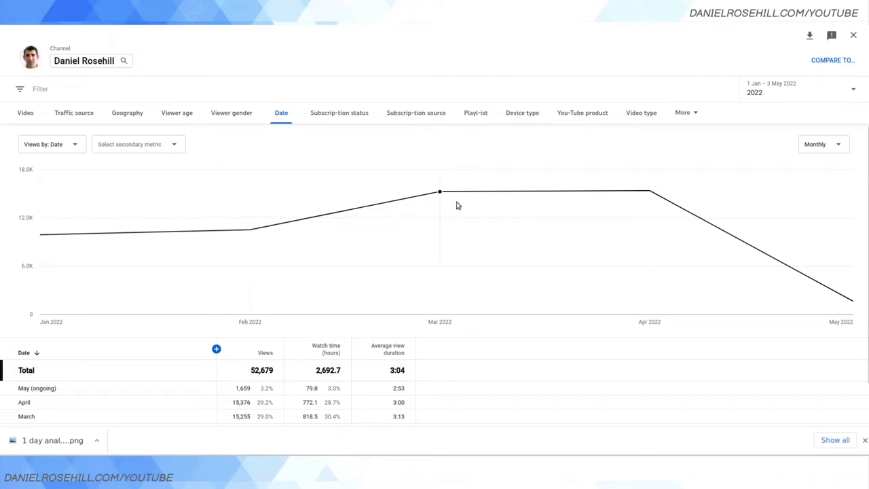
pyautogui.moveTo(844, 303)
pyautogui.scroll(-1, 384, 273)
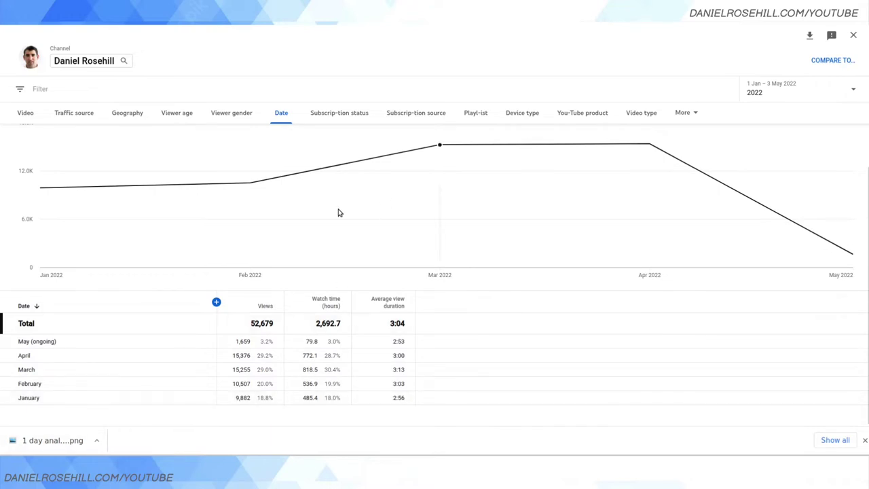
pyautogui.scroll(1, 289, 234)
pyautogui.scroll(-1, 271, 218)
# Highlight May's 1,659 views and 79.8 watch hours, then April's 15,376 views
pyautogui.doubleClick(244, 342)
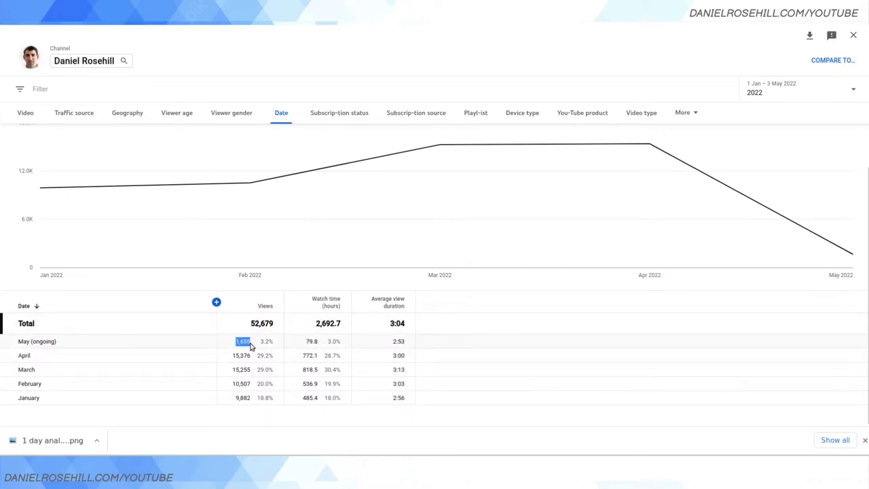
pyautogui.doubleClick(314, 342)
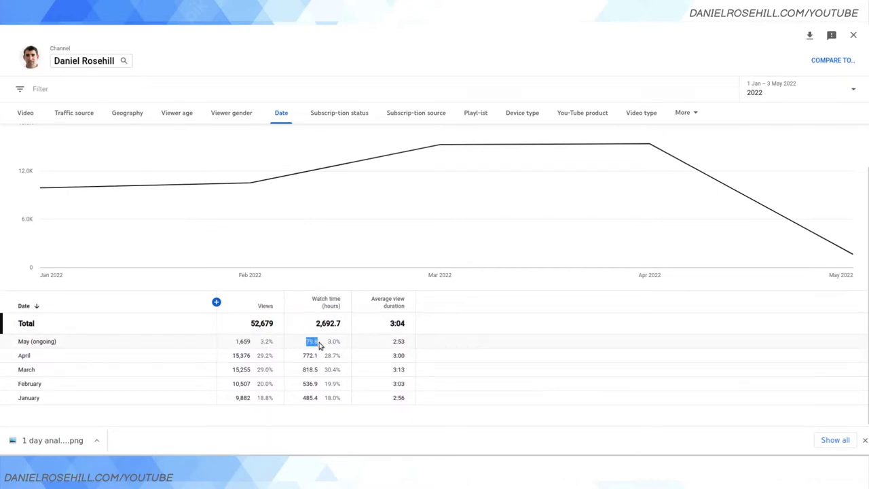
pyautogui.click(252, 364)
pyautogui.scroll(2, 237, 332)
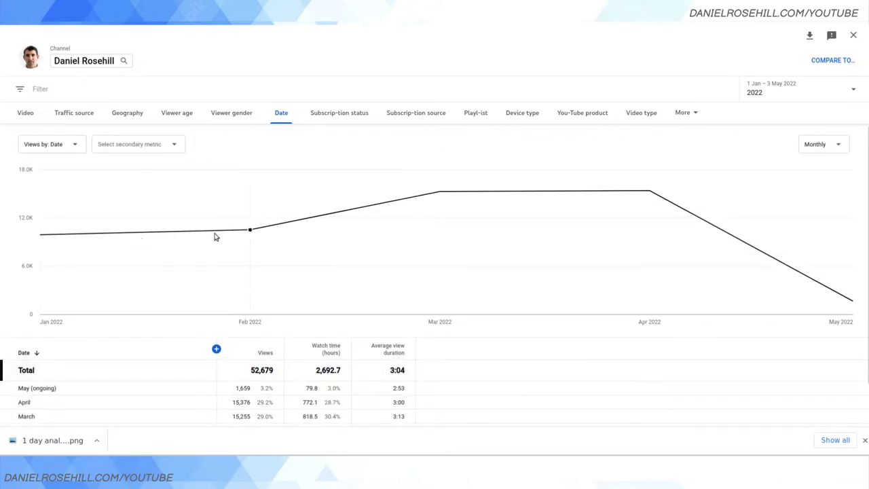
pyautogui.moveTo(422, 203)
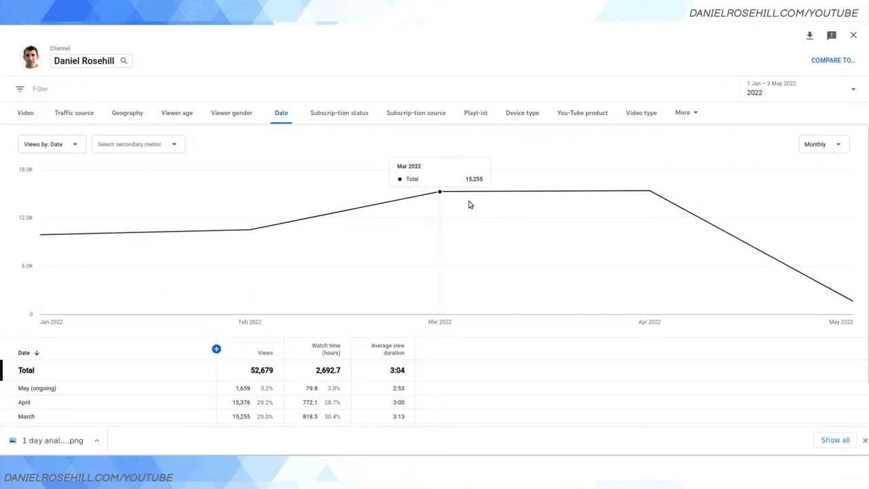
pyautogui.scroll(-1, 462, 210)
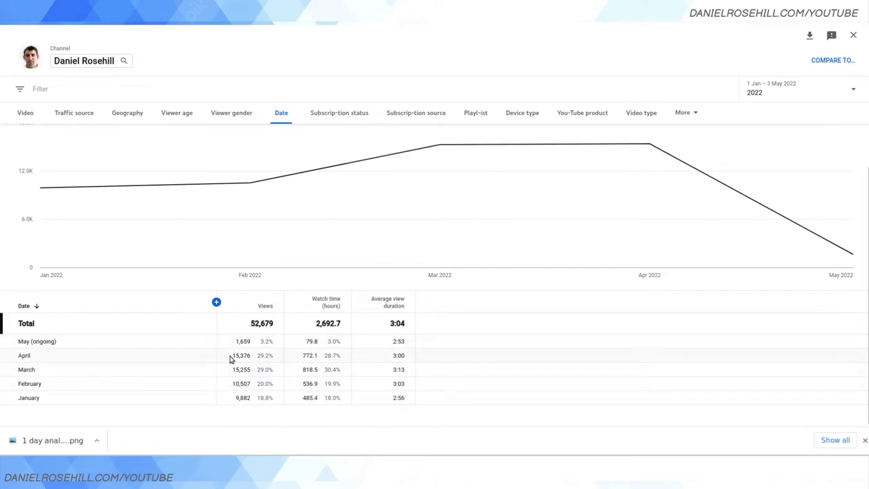
pyautogui.moveTo(231, 358); pyautogui.dragTo(249, 380)
pyautogui.click(250, 377)
pyautogui.scroll(1, 399, 260)
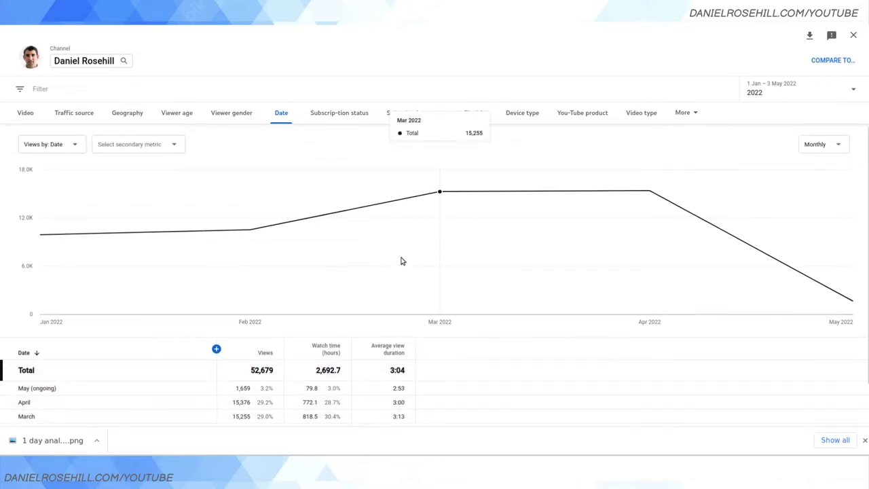
# Widen the monthly report to Last 365 days, totalling 115,253 views
pyautogui.click(814, 91)
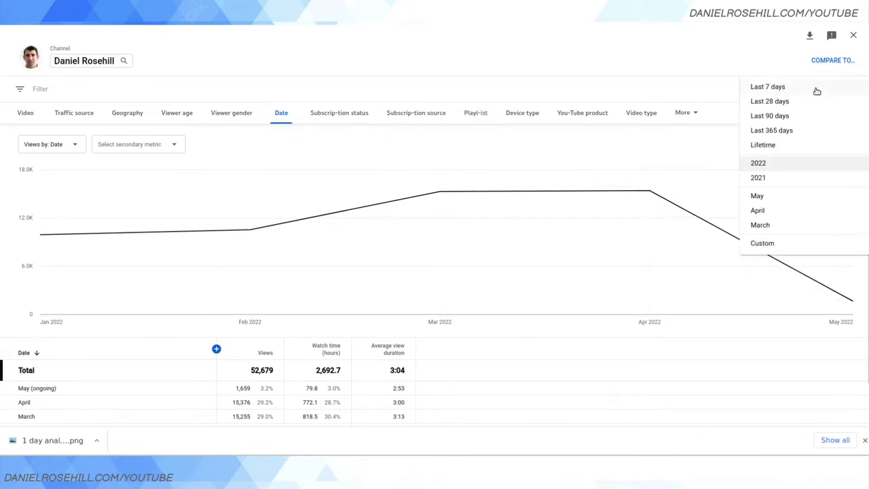
pyautogui.click(792, 130)
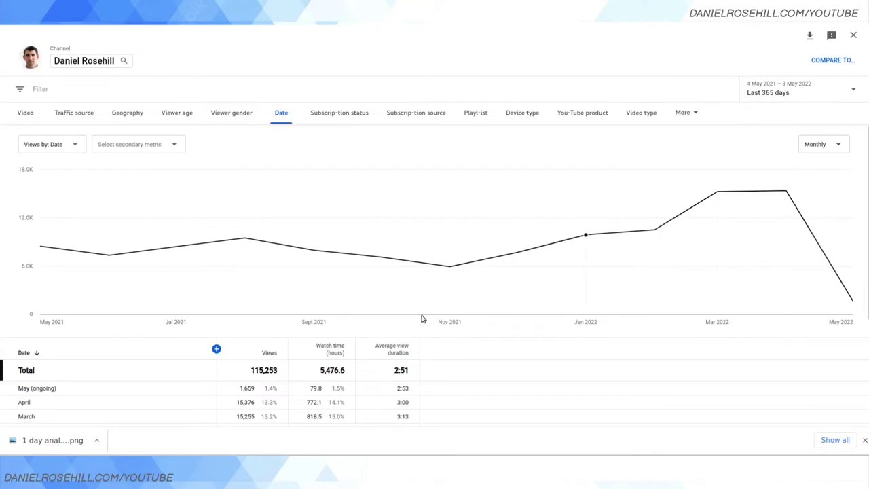
pyautogui.scroll(-2, 384, 246)
pyautogui.scroll(-2, 388, 249)
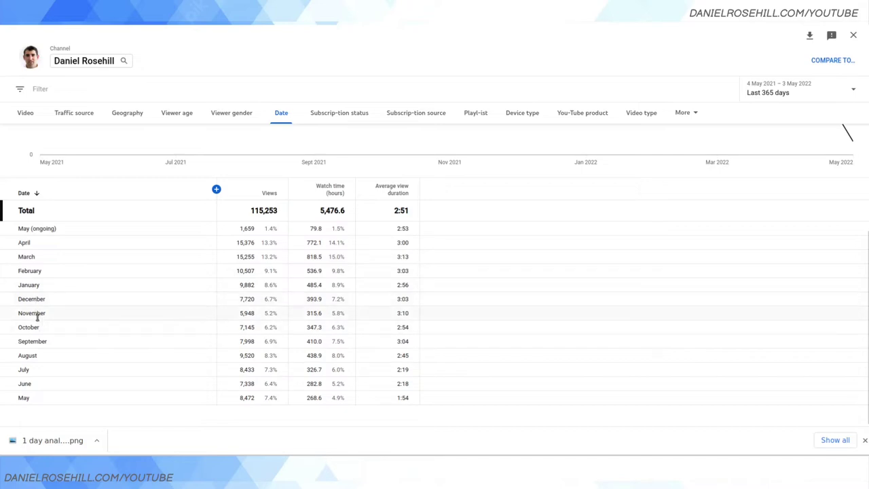
pyautogui.scroll(2, 38, 298)
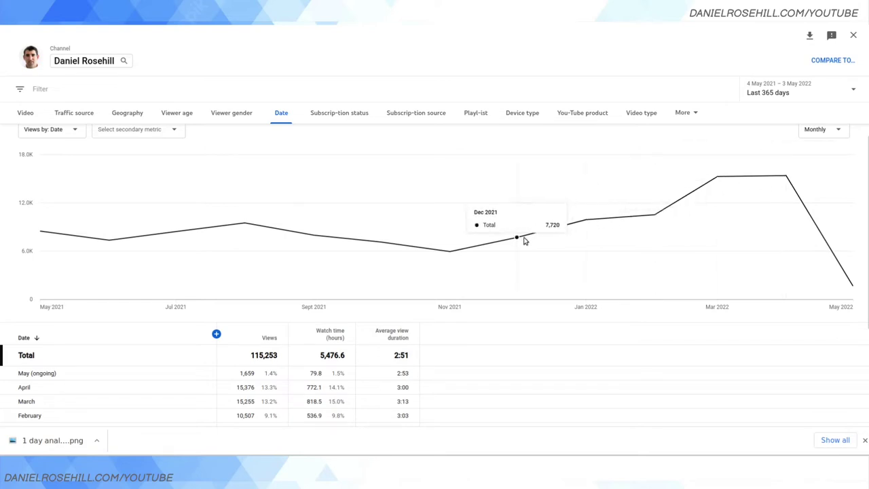
pyautogui.scroll(1, 419, 242)
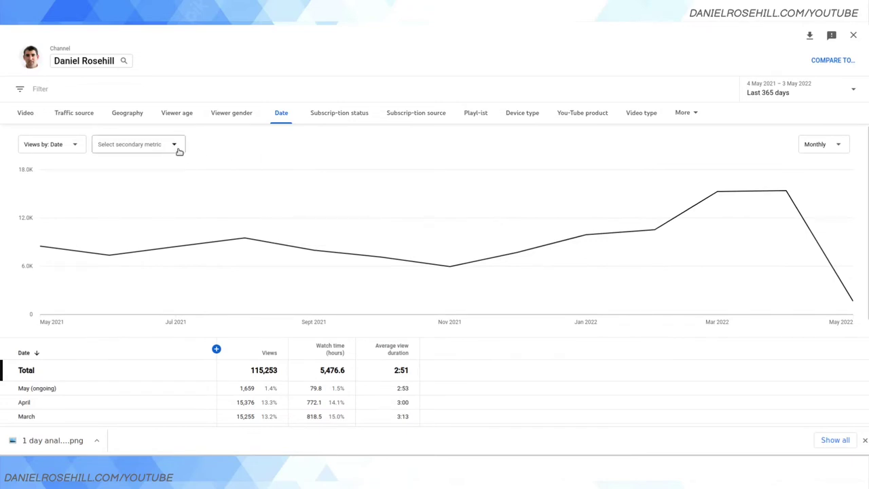
# Switch the chart's primary metric from views to subscribers
pyautogui.click(58, 151)
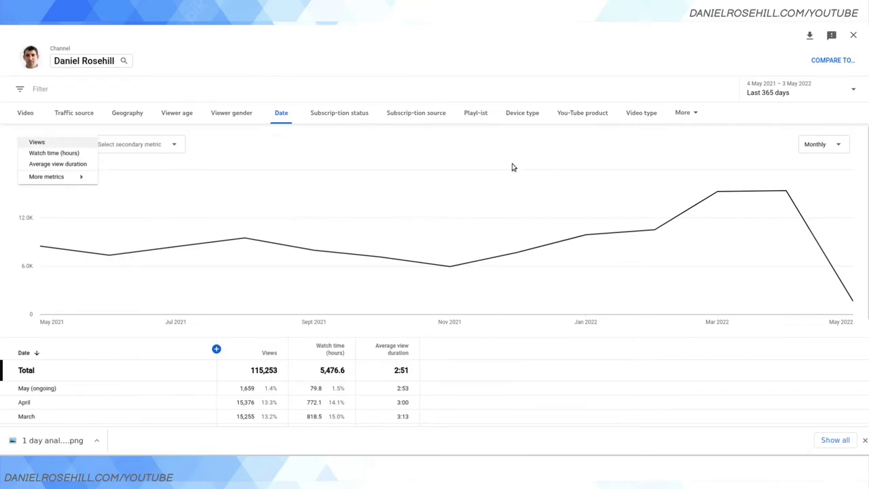
pyautogui.click(412, 160)
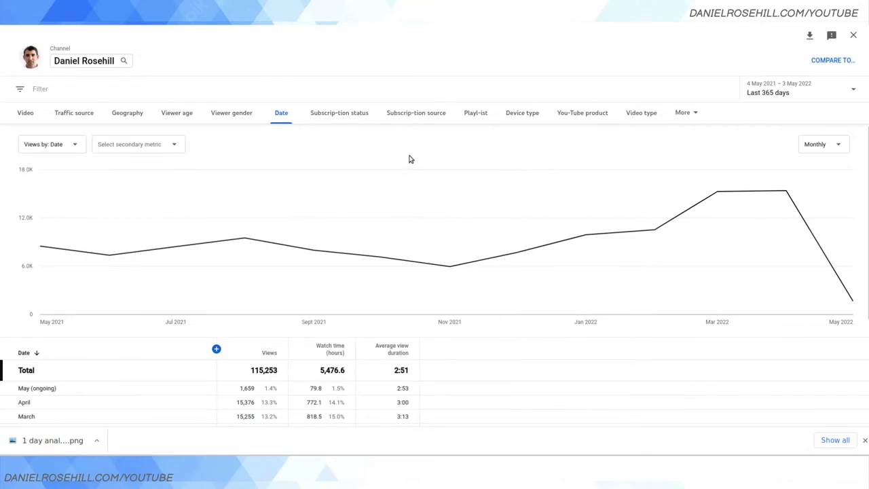
pyautogui.click(46, 150)
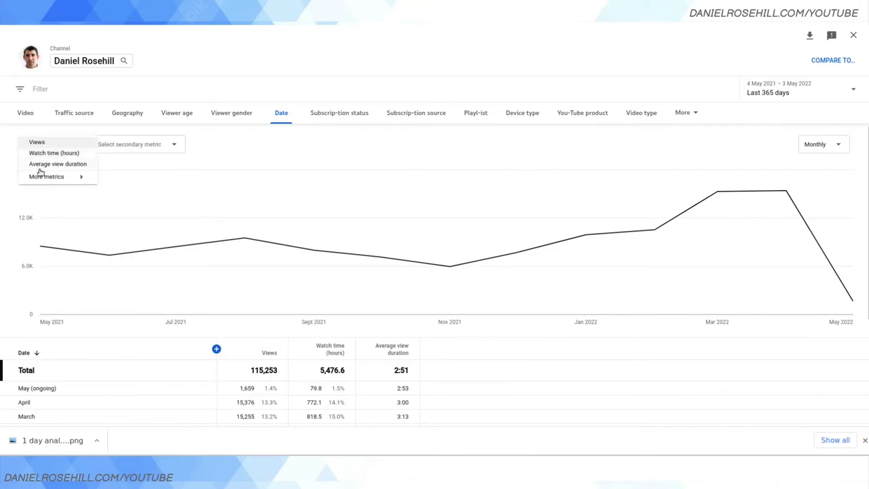
pyautogui.moveTo(44, 177)
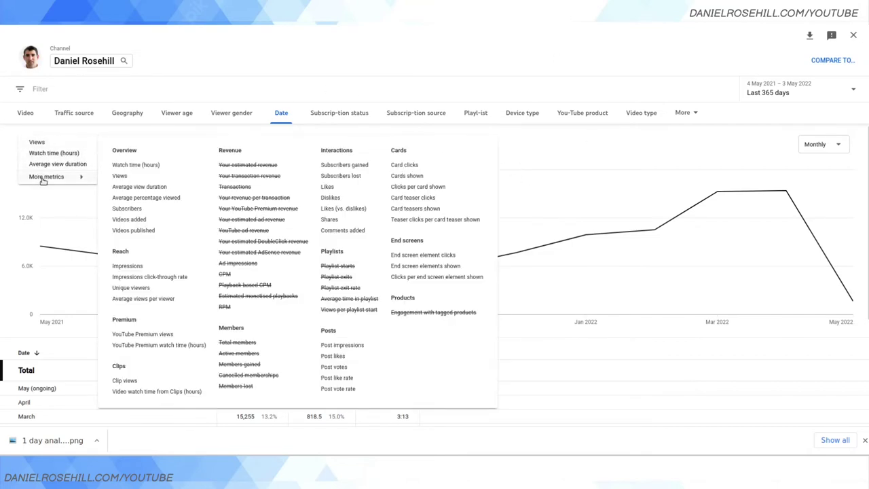
pyautogui.click(130, 209)
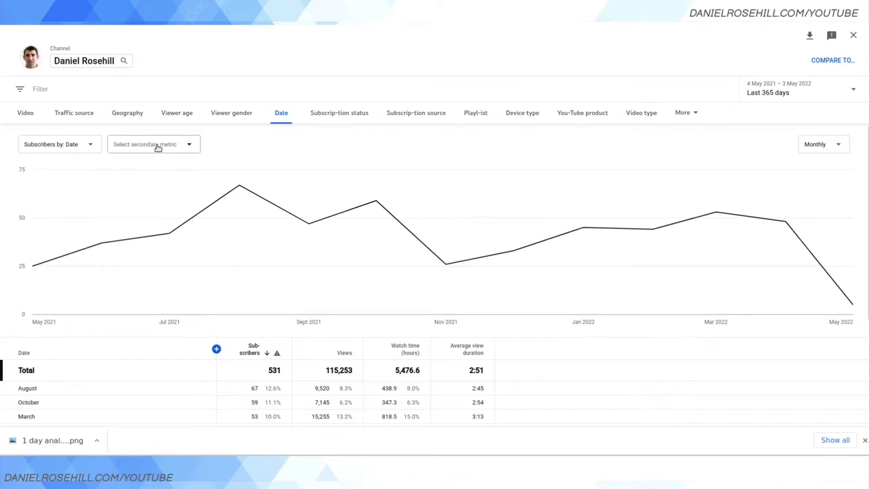
# Set the secondary metric to None and limit the report to 2022
pyautogui.click(156, 143)
pyautogui.click(126, 155)
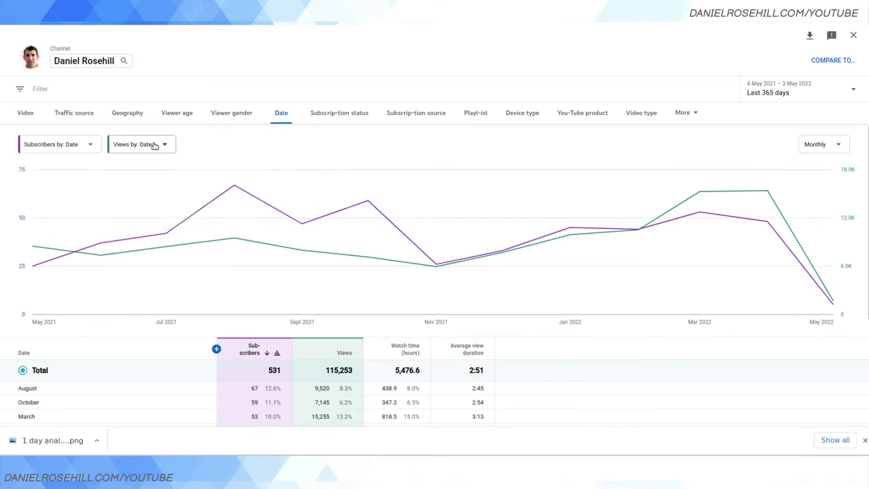
pyautogui.click(155, 145)
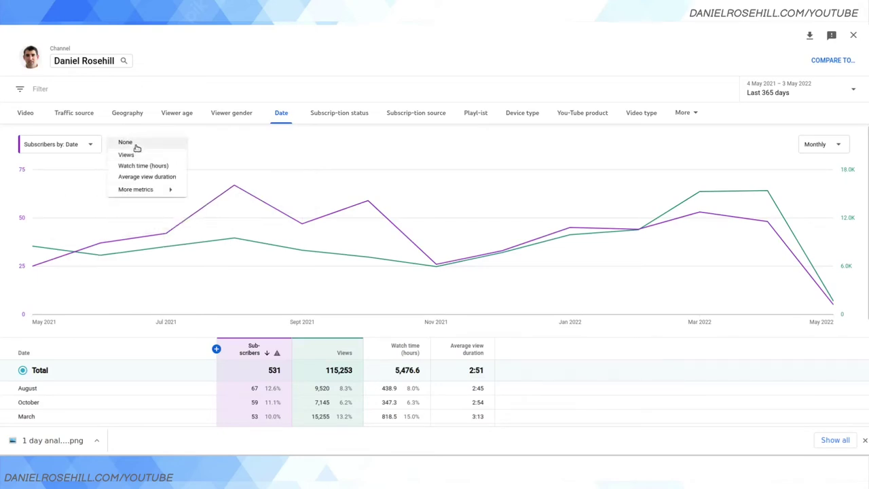
pyautogui.click(136, 145)
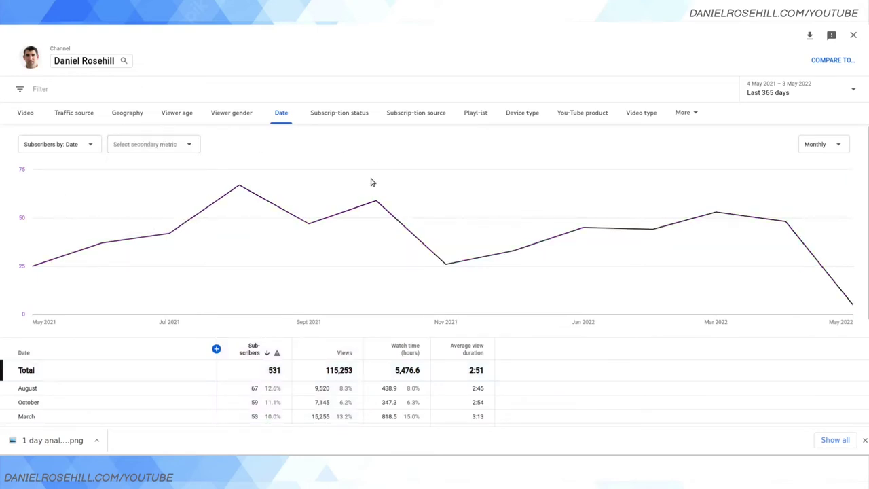
pyautogui.click(814, 82)
pyautogui.click(759, 163)
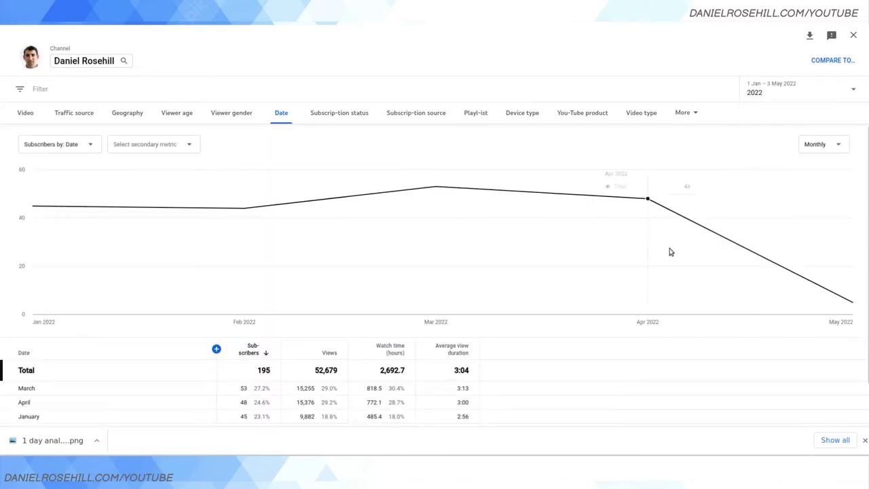
pyautogui.scroll(-1, 475, 223)
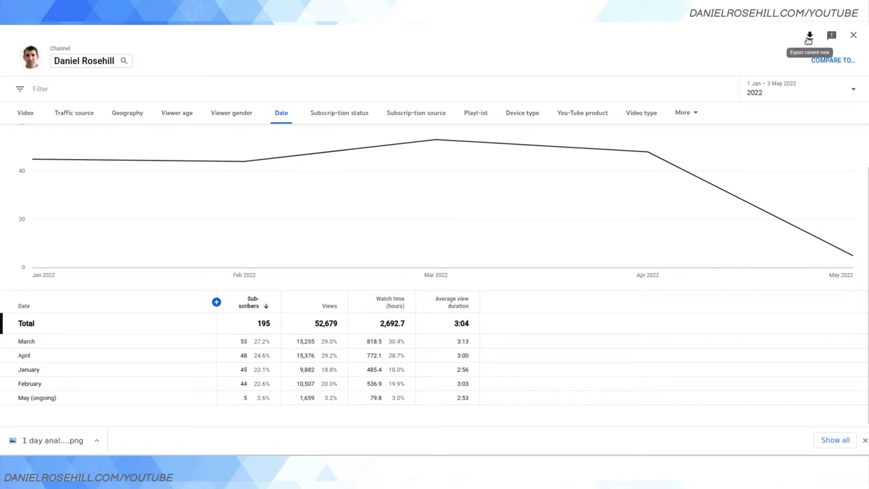
# Export the 2022 monthly subscribers report to a new Google Sheets spreadsheet
pyautogui.click(808, 39)
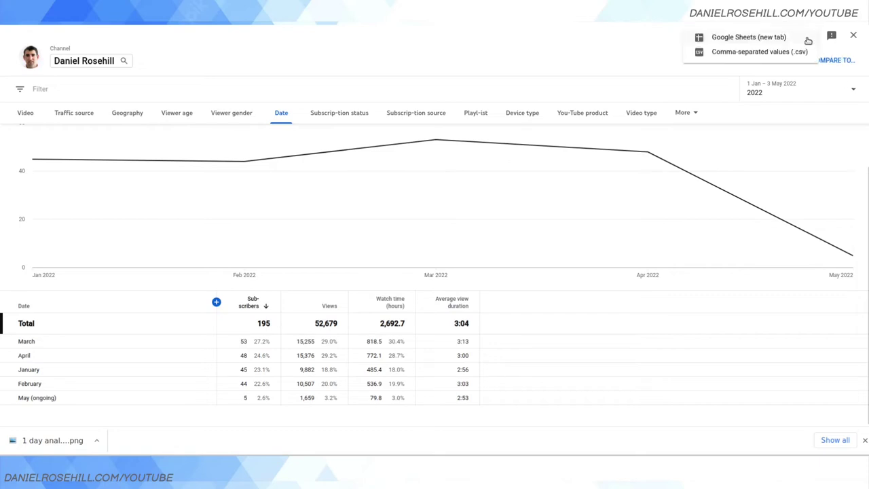
pyautogui.click(740, 41)
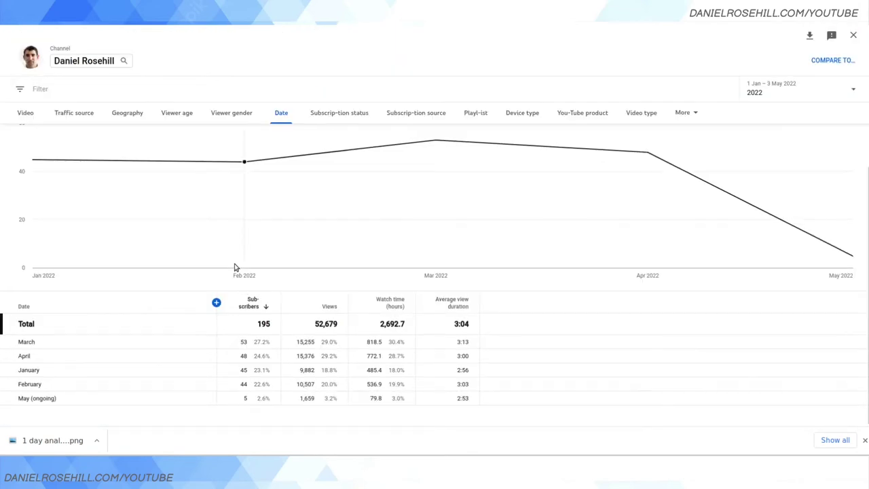
pyautogui.scroll(1, 235, 267)
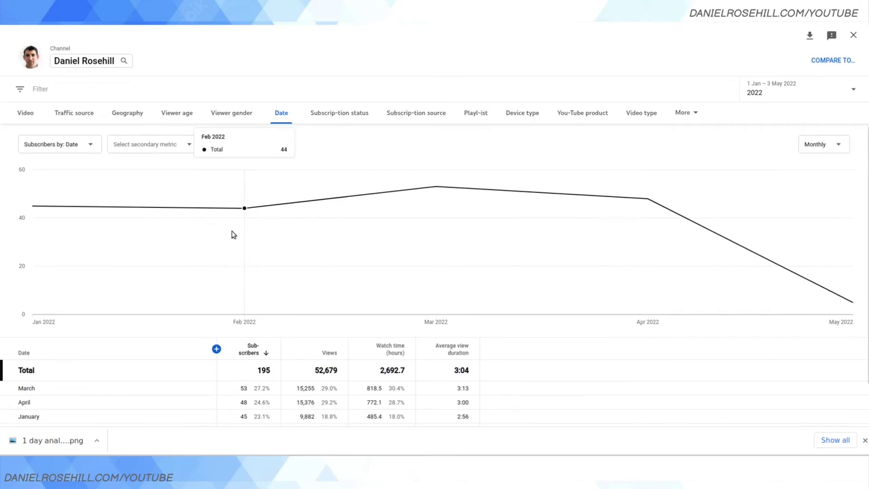
pyautogui.scroll(-1, 233, 236)
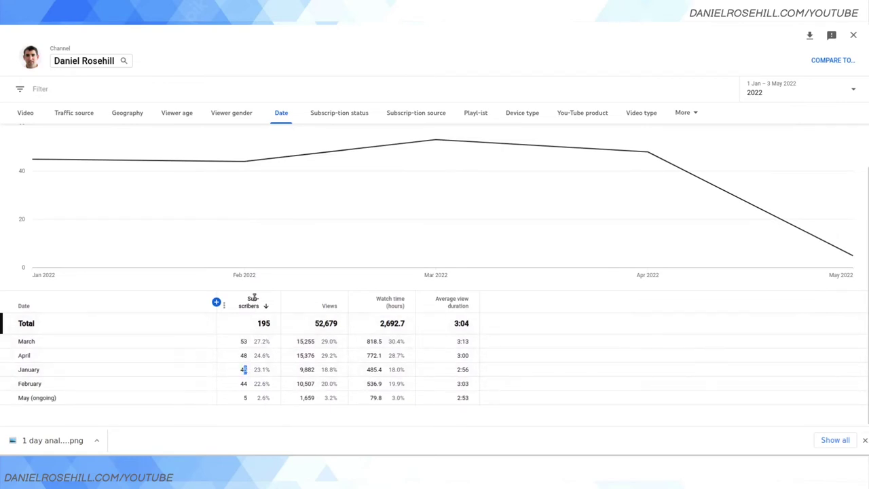
pyautogui.moveTo(253, 297)
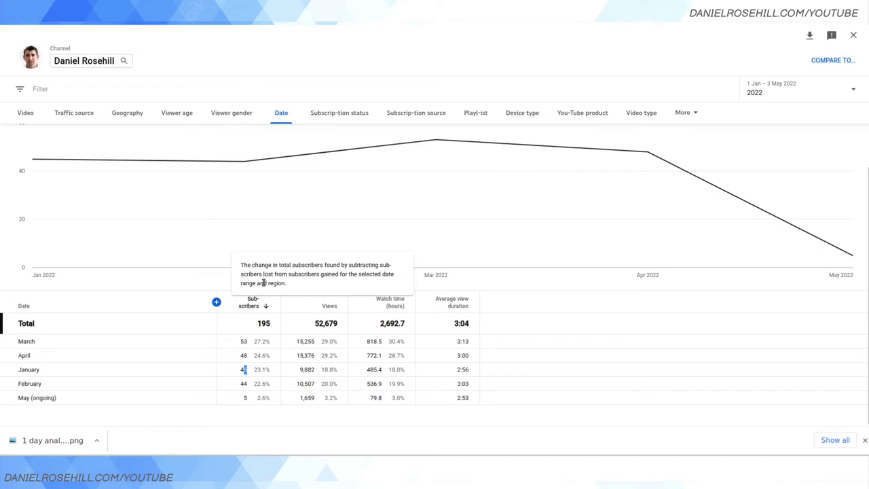
pyautogui.click(258, 418)
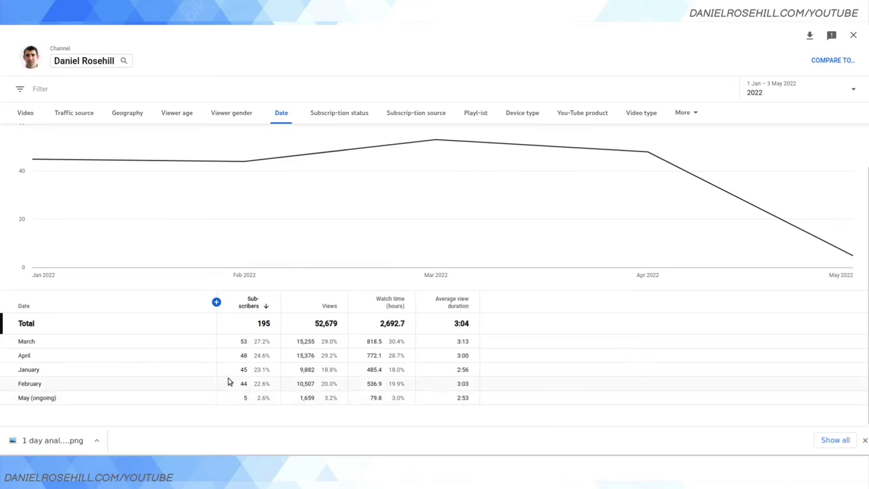
pyautogui.moveTo(238, 370); pyautogui.dragTo(248, 371)
pyautogui.moveTo(238, 384); pyautogui.dragTo(249, 385)
pyautogui.moveTo(237, 341); pyautogui.dragTo(246, 342)
pyautogui.moveTo(238, 355); pyautogui.dragTo(242, 355)
pyautogui.scroll(1, 355, 312)
pyautogui.moveTo(569, 252)
pyautogui.scroll(-1, 570, 253)
pyautogui.scroll(1, 572, 254)
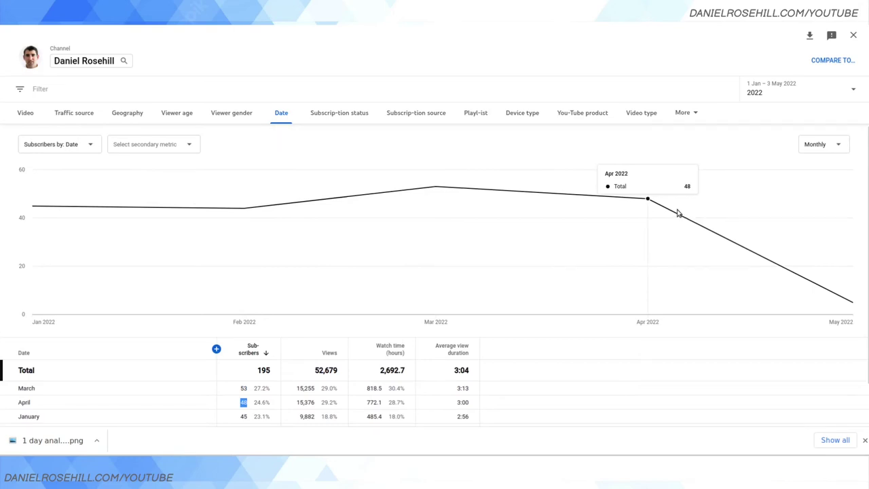
pyautogui.scroll(-1, 615, 233)
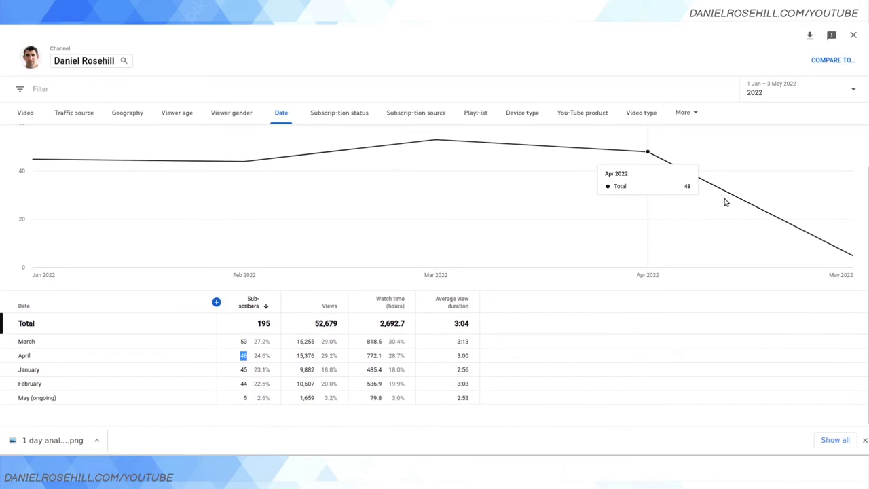
pyautogui.scroll(1, 740, 200)
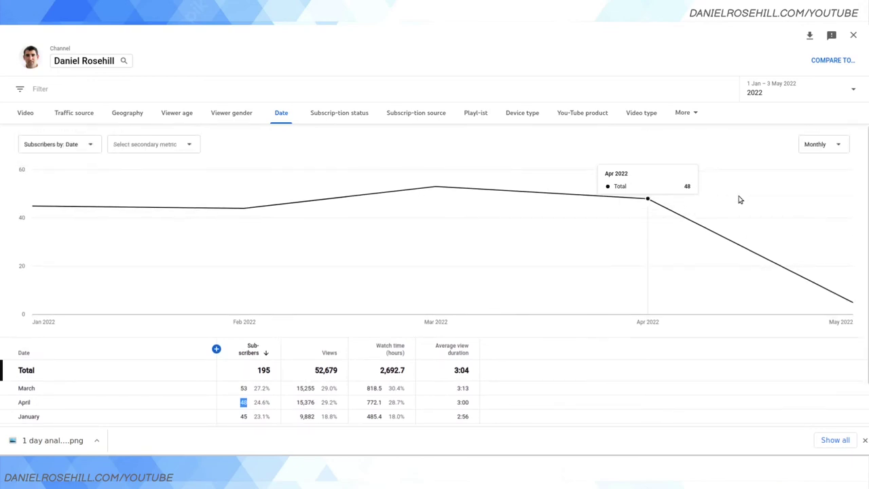
pyautogui.moveTo(281, 283)
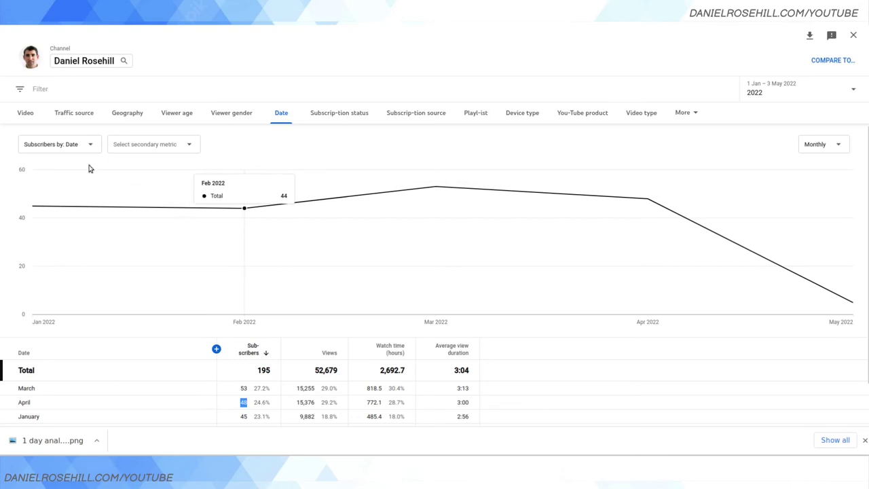
# Filter the report by Geography to Israel, leaving 0 subscribers and 5,972 views
pyautogui.click(66, 95)
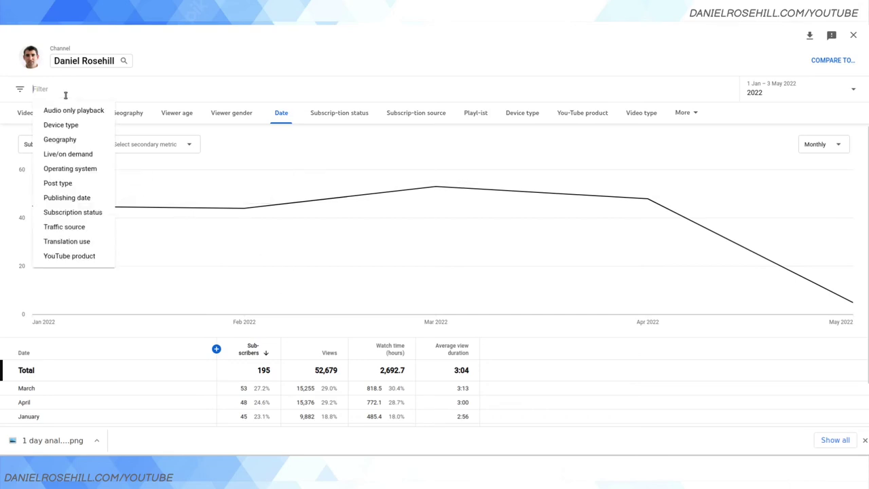
pyautogui.click(71, 139)
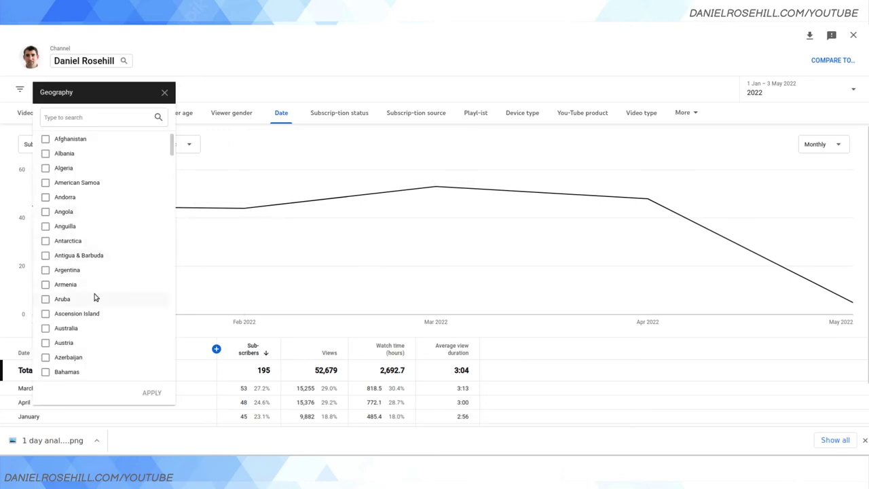
pyautogui.scroll(-8, 93, 297)
pyautogui.scroll(-12, 93, 296)
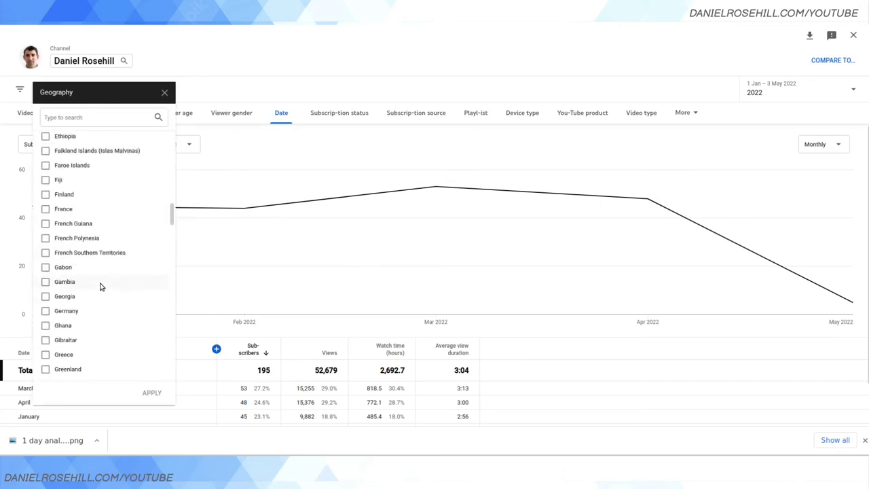
pyautogui.scroll(-2, 92, 329)
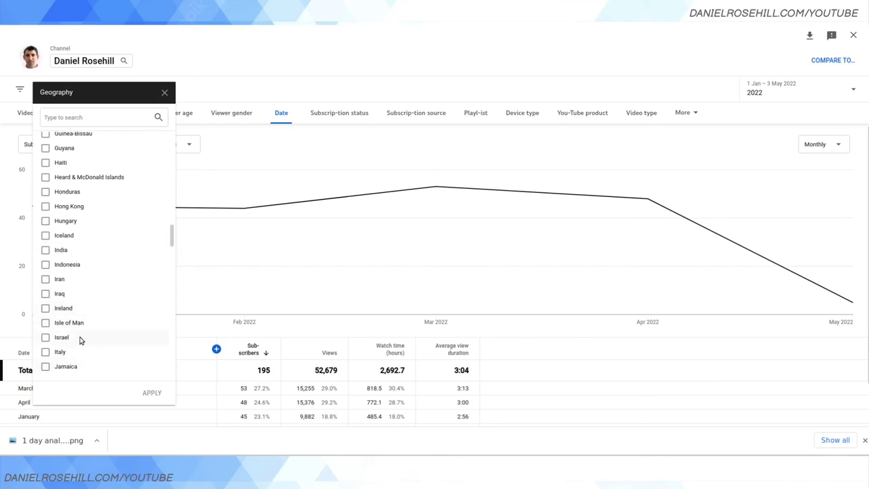
pyautogui.click(64, 339)
pyautogui.click(154, 393)
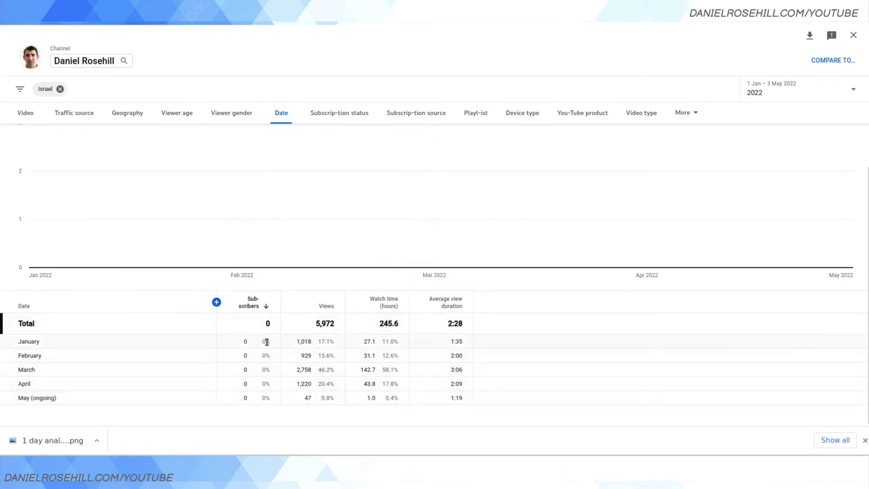
# Remove the Israel filter and dismiss the filter list, restoring 195 subscribers and 52,679 views
pyautogui.click(59, 89)
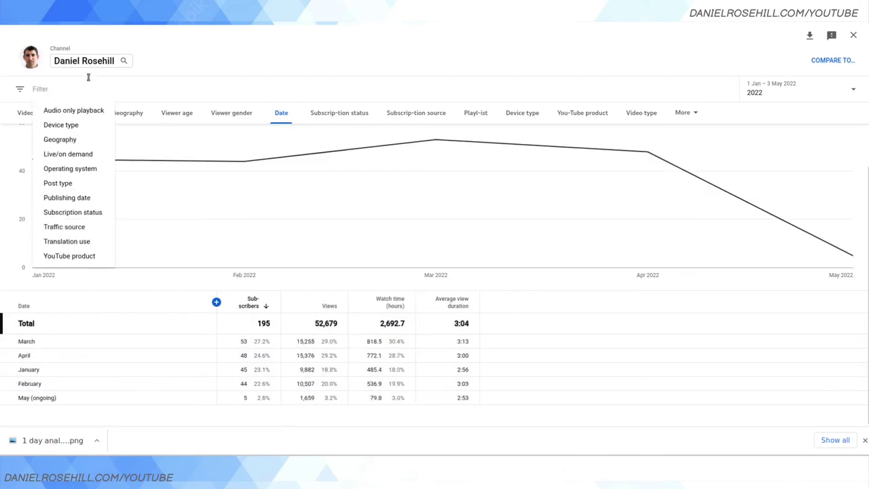
pyautogui.click(557, 288)
pyautogui.scroll(1, 279, 260)
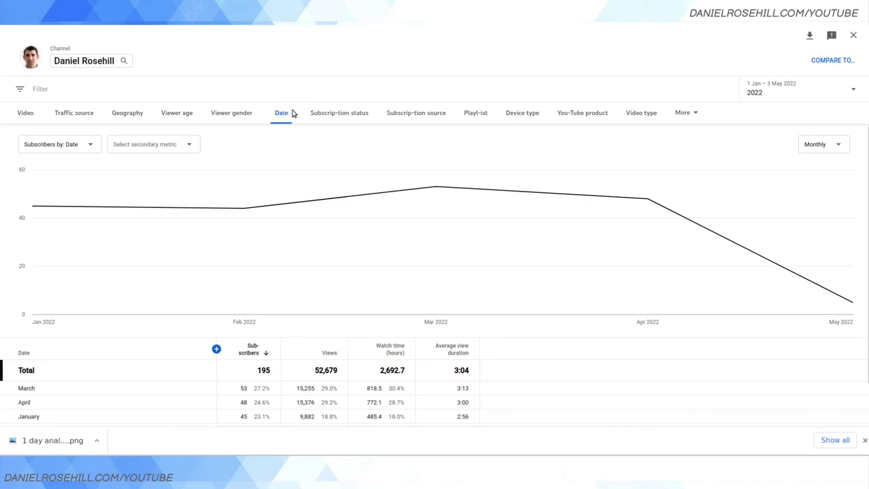
# Check the primary metric list unchanged, then show the Daily/Weekly/Monthly/Yearly interval choices
pyautogui.click(99, 147)
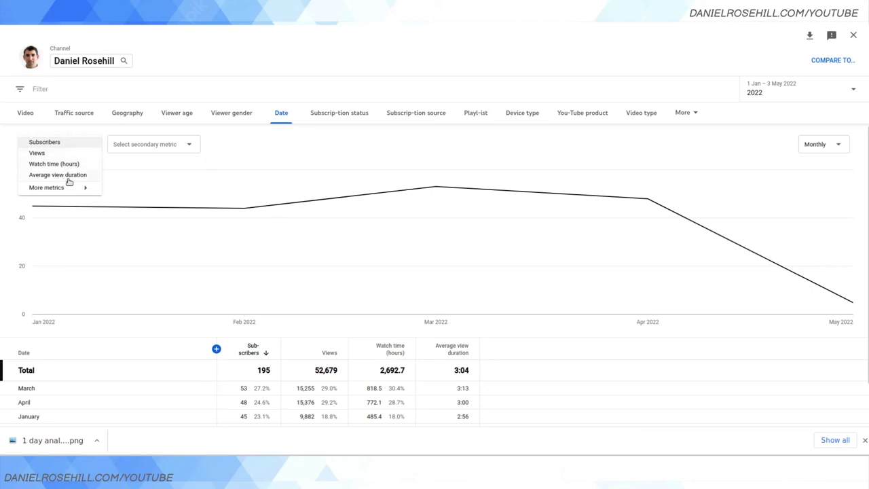
pyautogui.click(628, 47)
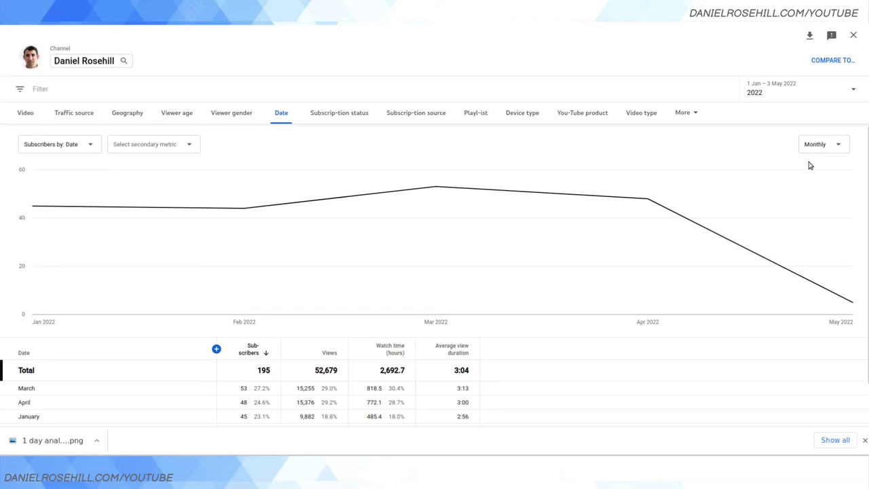
pyautogui.click(815, 145)
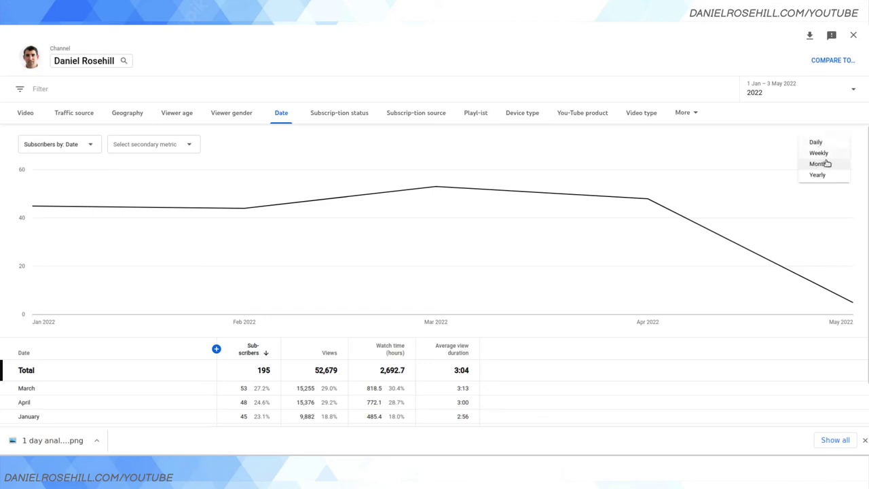